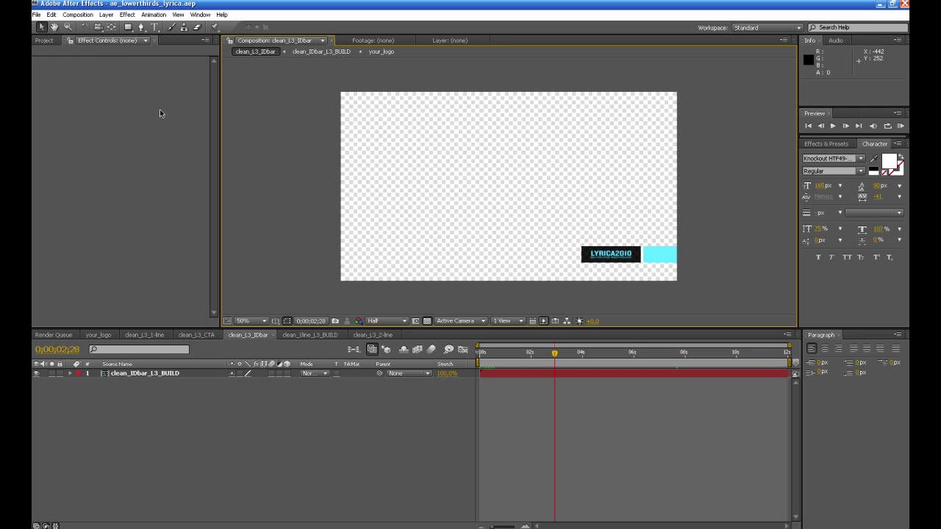
- Toggle the transparency grid to check the LYRICA2010 lower third's background, leaving it on at frame 0
{"action": "left_click", "coordinate": [481, 354]}
{"action": "left_click", "coordinate": [427, 321]}
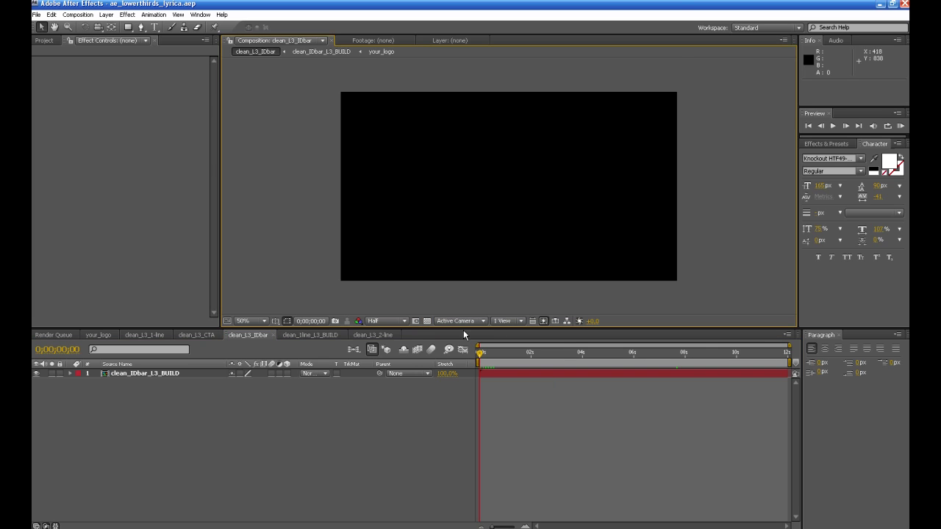
{"action": "left_click", "coordinate": [500, 353]}
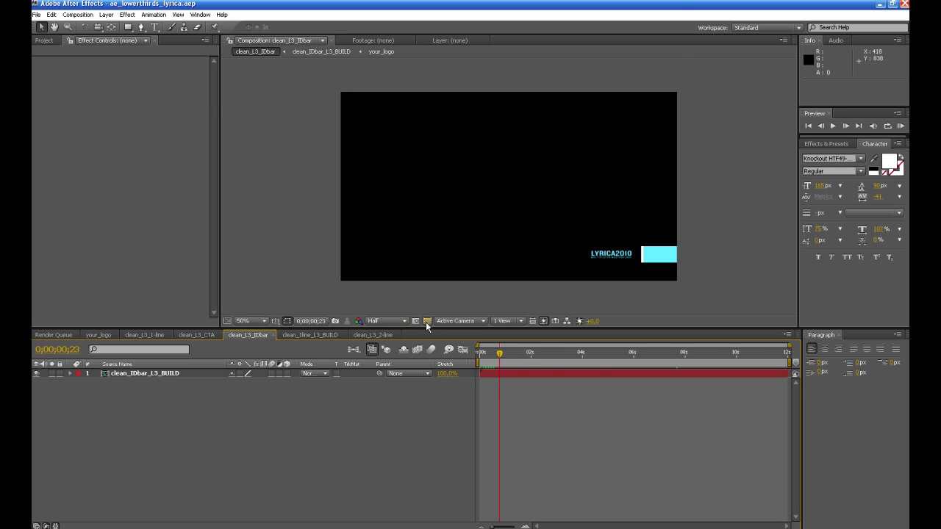
{"action": "left_click", "coordinate": [426, 321]}
{"action": "left_click", "coordinate": [426, 321]}
{"action": "left_click", "coordinate": [426, 321]}
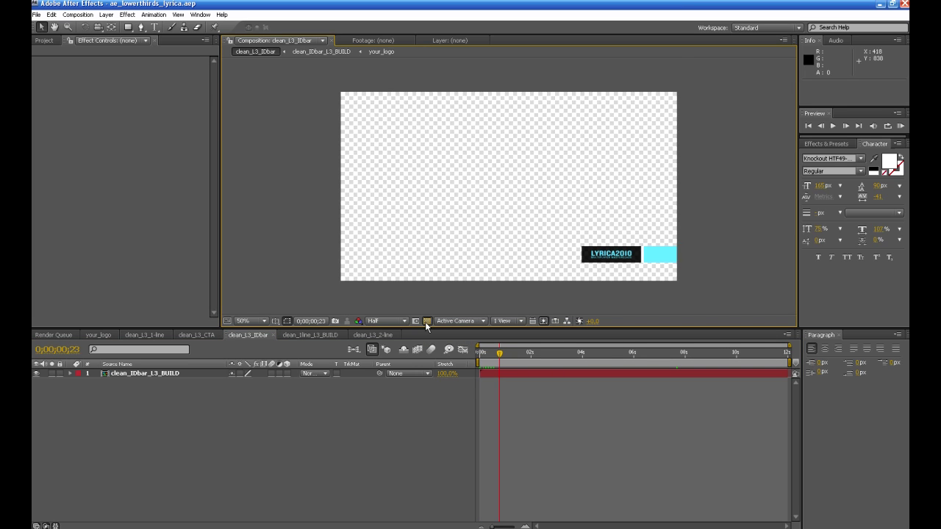
{"action": "left_click", "coordinate": [426, 321]}
{"action": "left_click", "coordinate": [426, 321]}
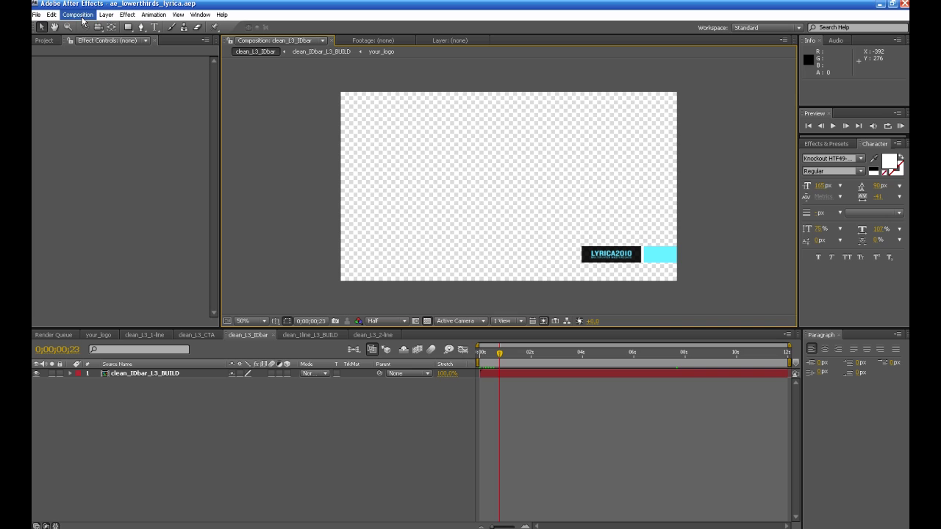
{"action": "left_click_drag", "start_coordinate": [500, 353], "coordinate": [478, 352]}
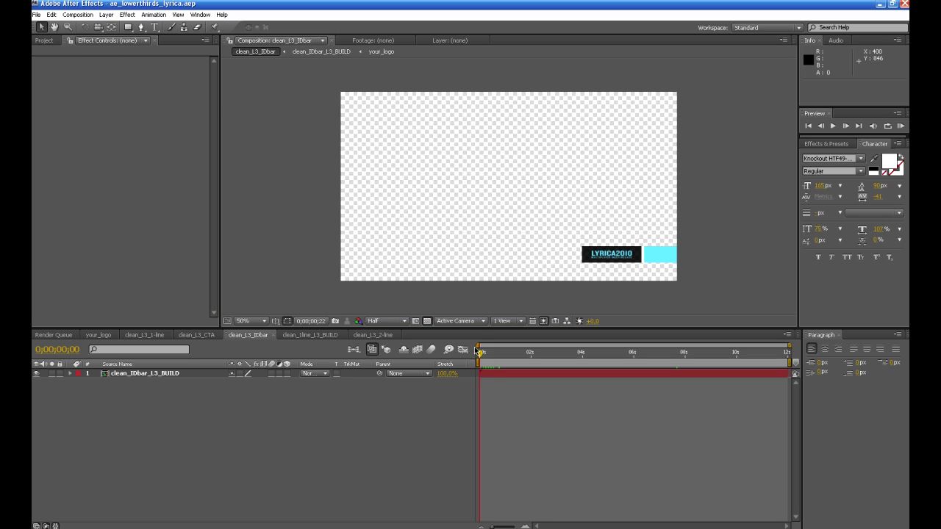
- Add clean_L3_IDbar to the Render Queue from the Composition menu
{"action": "left_click", "coordinate": [109, 15]}
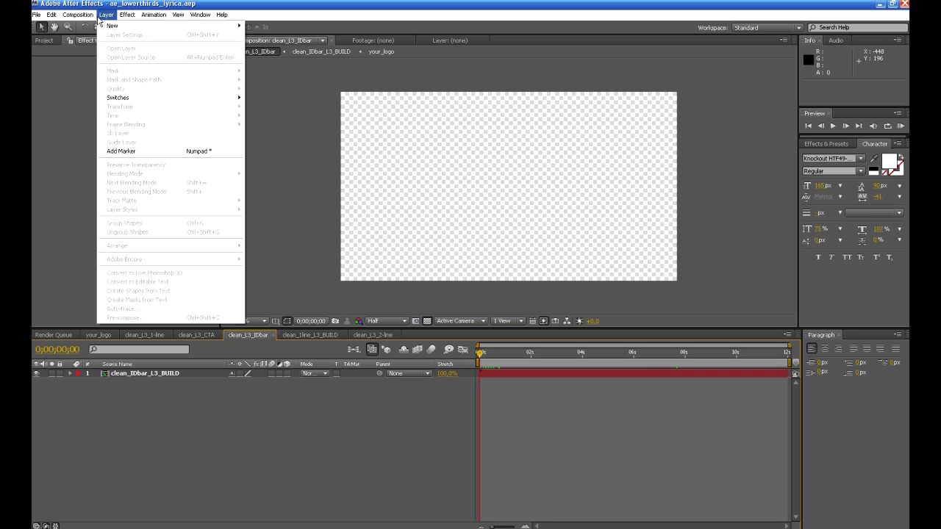
{"action": "mouse_move", "coordinate": [80, 15]}
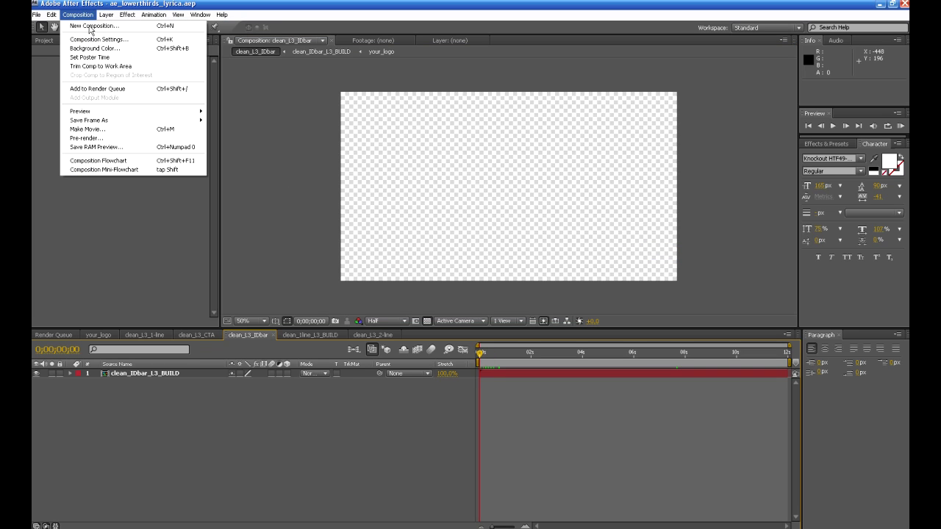
{"action": "left_click", "coordinate": [97, 89]}
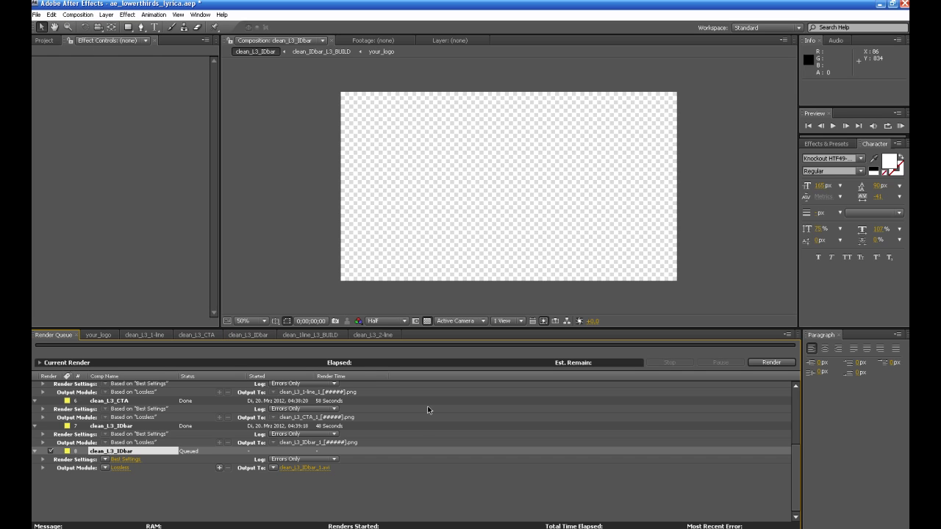
- Set the Output Module to Video For Windows, post-render action None, channels RGB + Alpha
{"action": "left_click", "coordinate": [121, 468]}
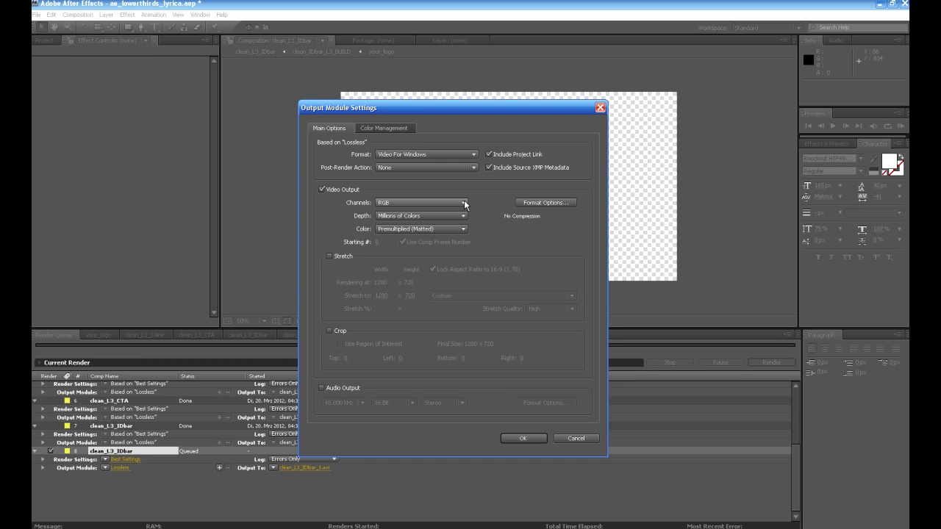
{"action": "left_click", "coordinate": [456, 155]}
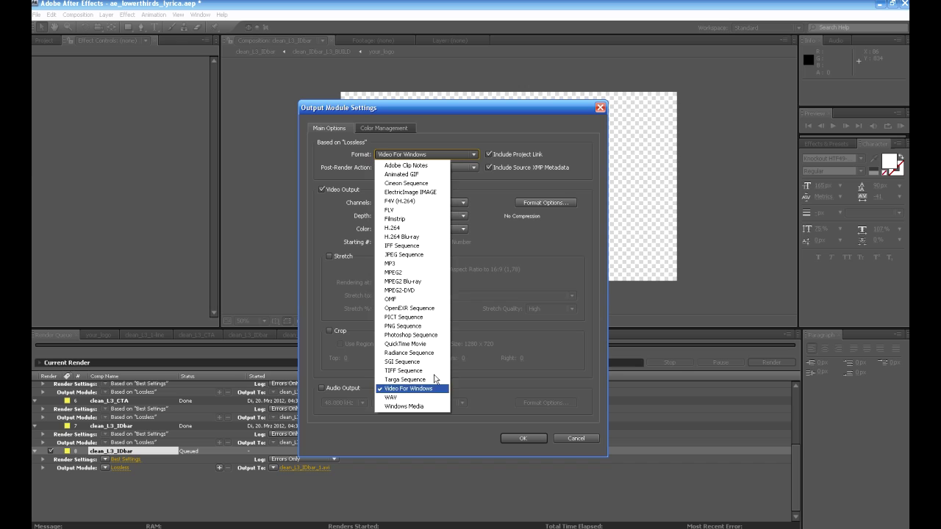
{"action": "left_click", "coordinate": [432, 157]}
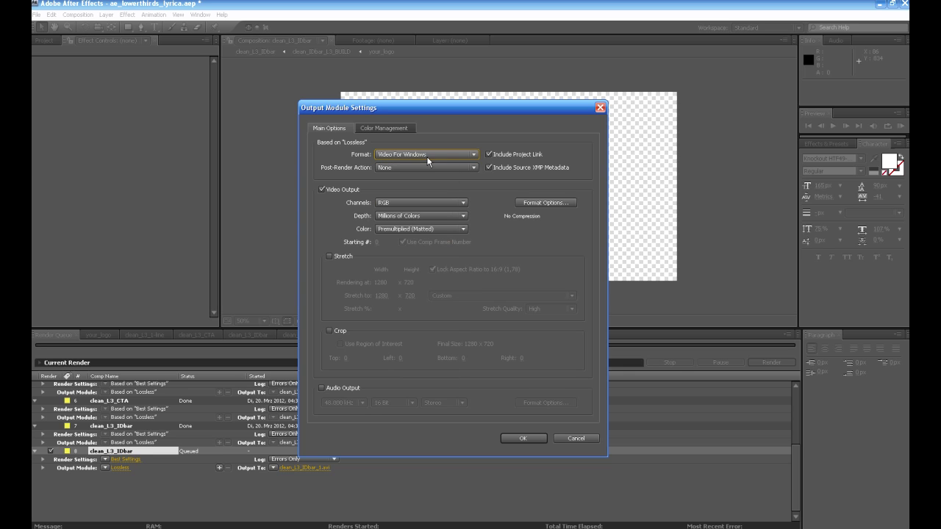
{"action": "left_click", "coordinate": [419, 169]}
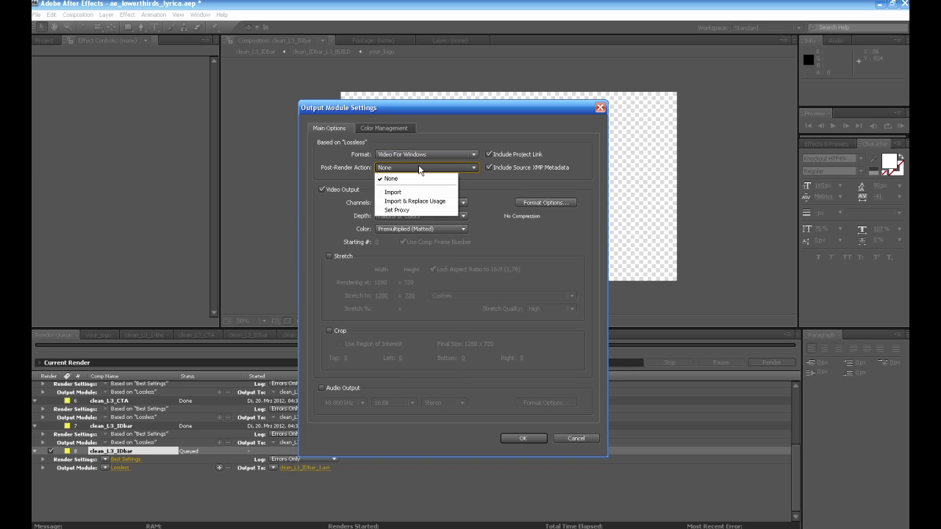
{"action": "left_click", "coordinate": [416, 178]}
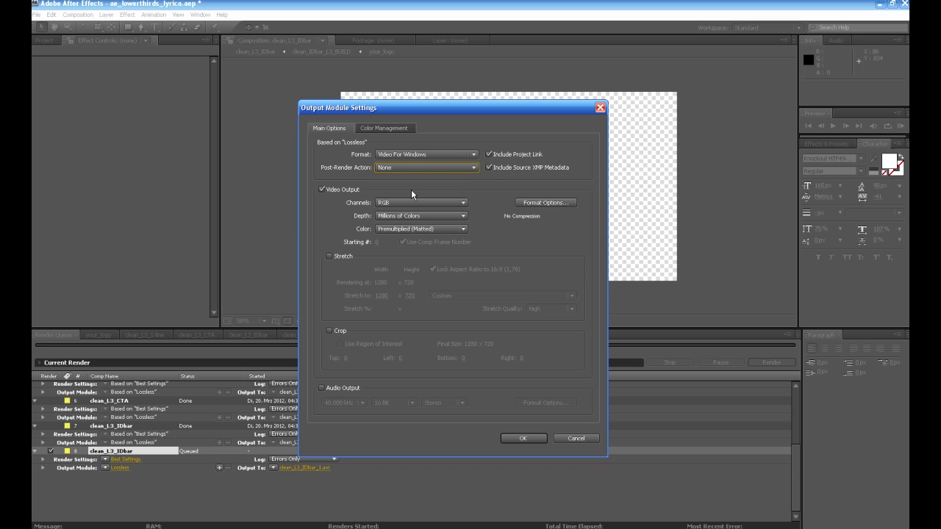
{"action": "left_click", "coordinate": [413, 202]}
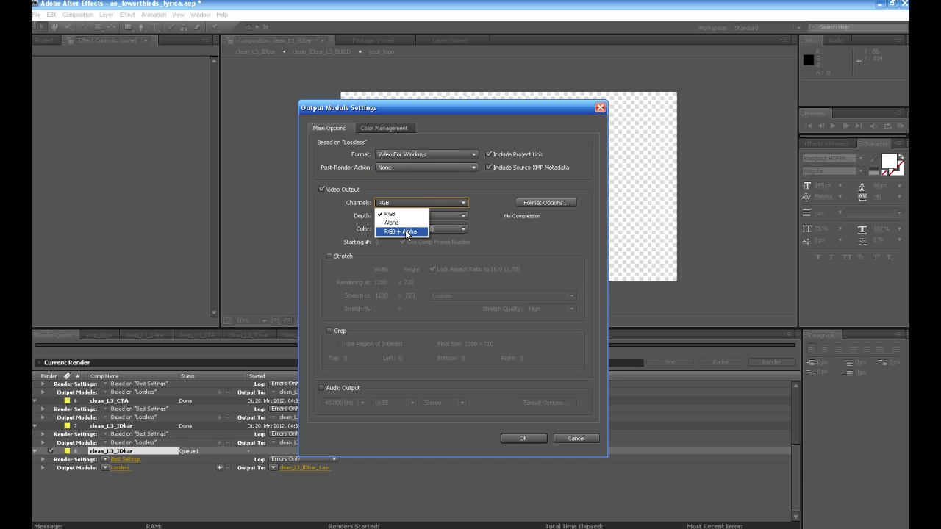
{"action": "left_click", "coordinate": [406, 231]}
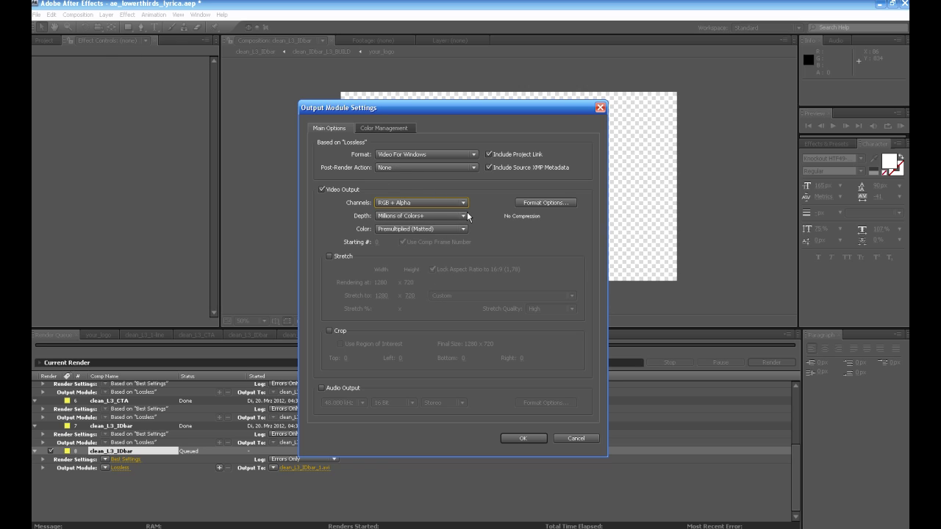
{"action": "left_click", "coordinate": [531, 441]}
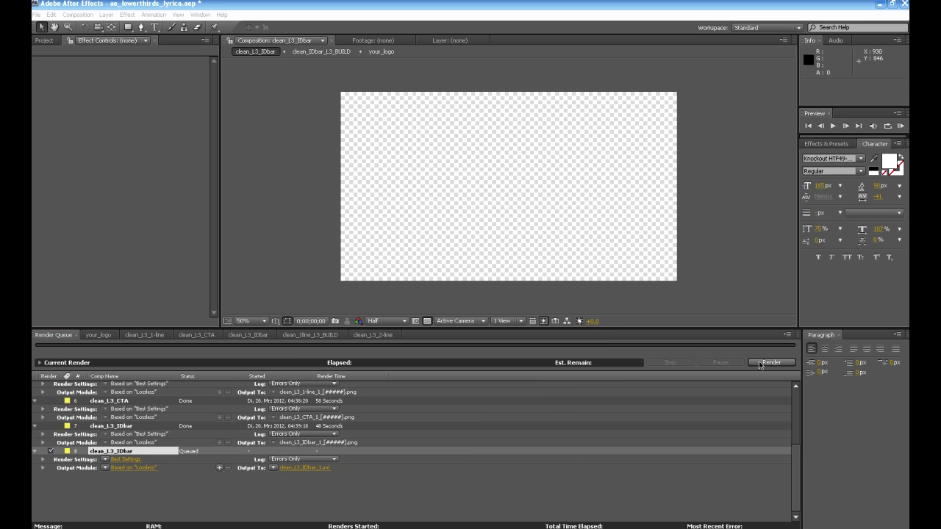
- Render the queued clean_L3_IDbar composition to clean_L3_IDbar_1.avi
{"action": "left_click", "coordinate": [769, 362]}
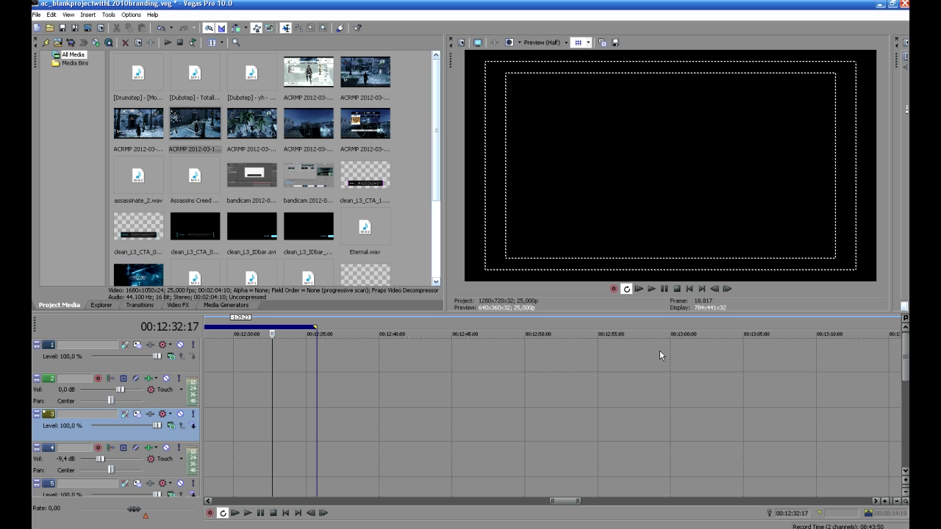
- Place clean_L3_IDbar.avi on track 1 above the gameplay and play it from the watermark frame
{"action": "left_click_drag", "start_coordinate": [570, 502], "coordinate": [604, 497]}
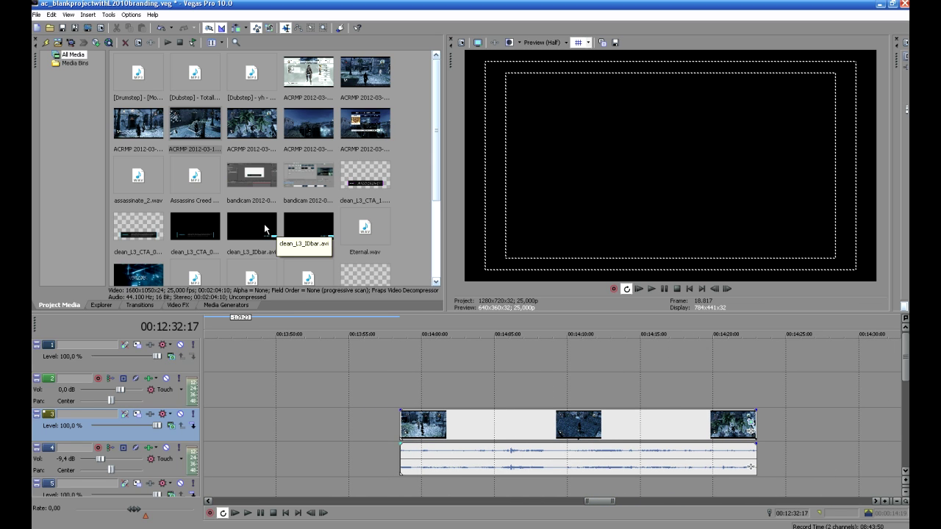
{"action": "left_click_drag", "start_coordinate": [264, 223], "coordinate": [408, 359]}
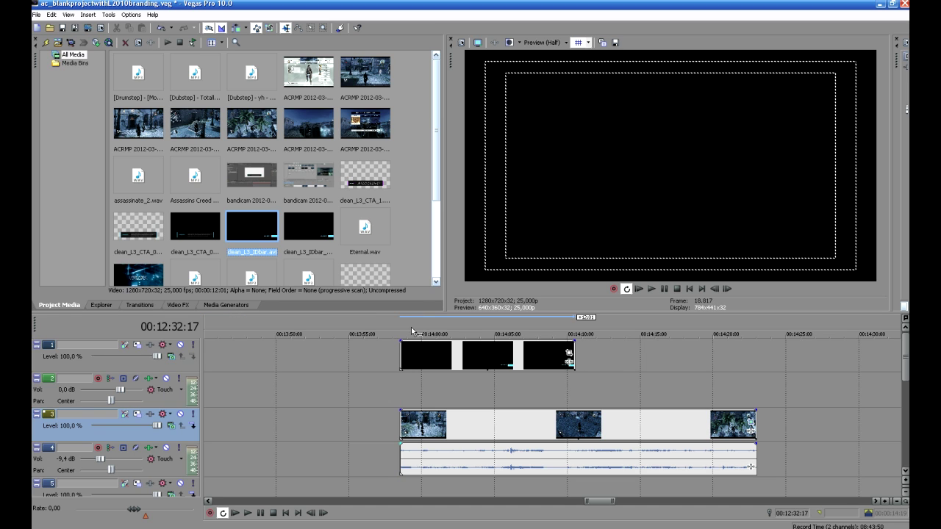
{"action": "left_click", "coordinate": [405, 330]}
{"action": "left_click", "coordinate": [448, 330]}
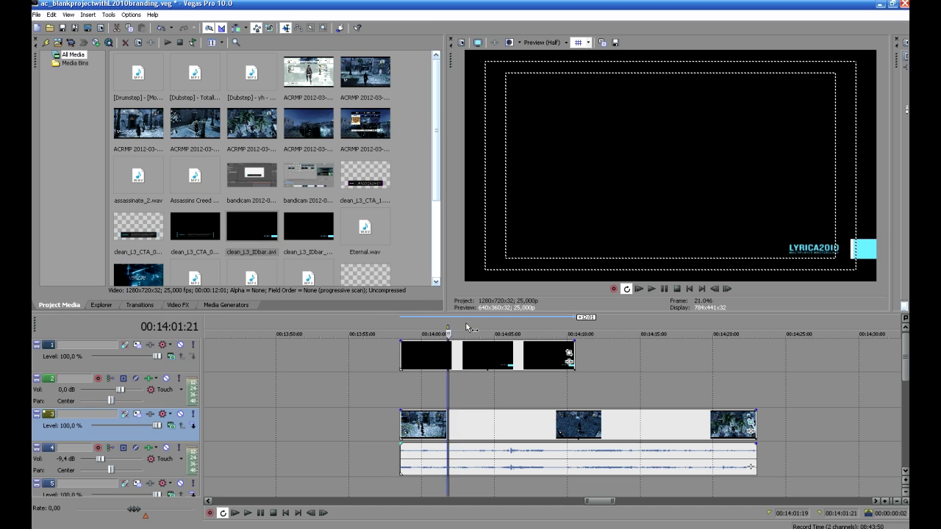
{"action": "key", "text": "space"}
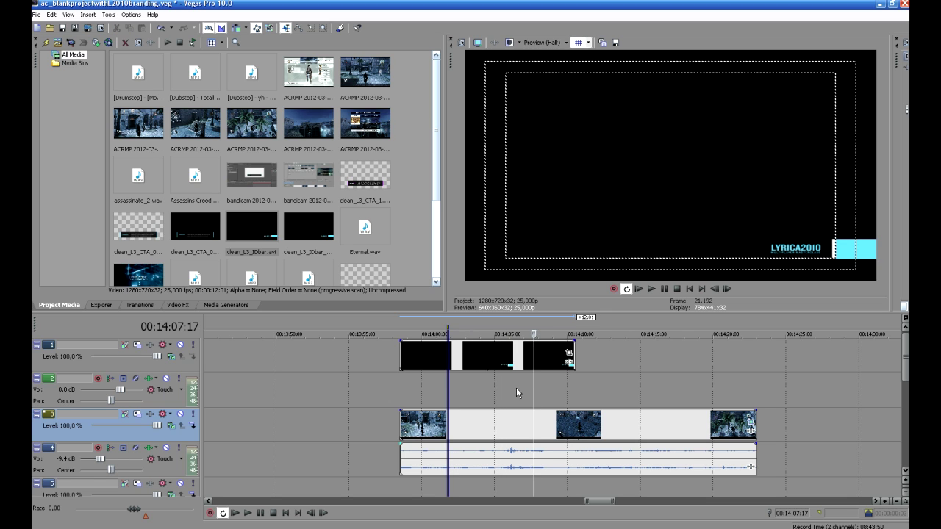
- Set clean_L3_IDbar.avi's alpha channel to Premultiplied in its Media properties
{"action": "right_click", "coordinate": [486, 352]}
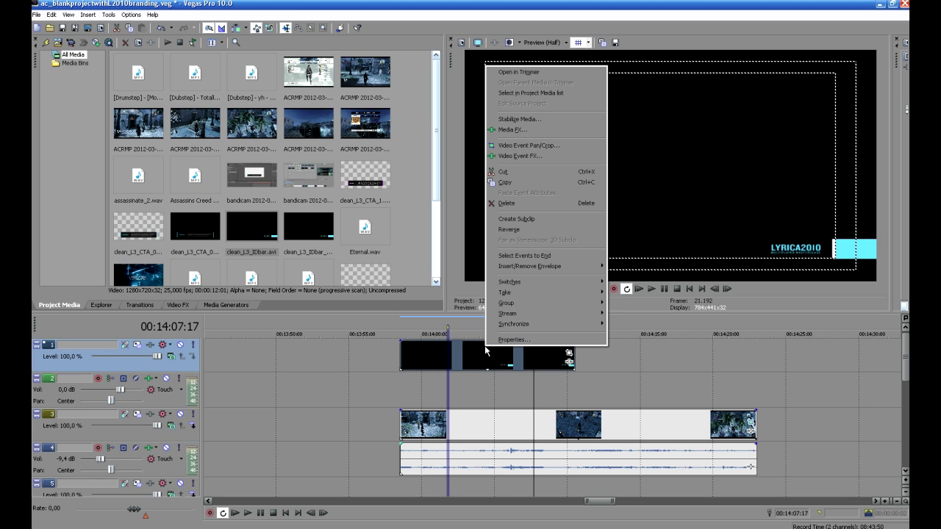
{"action": "left_click", "coordinate": [506, 339]}
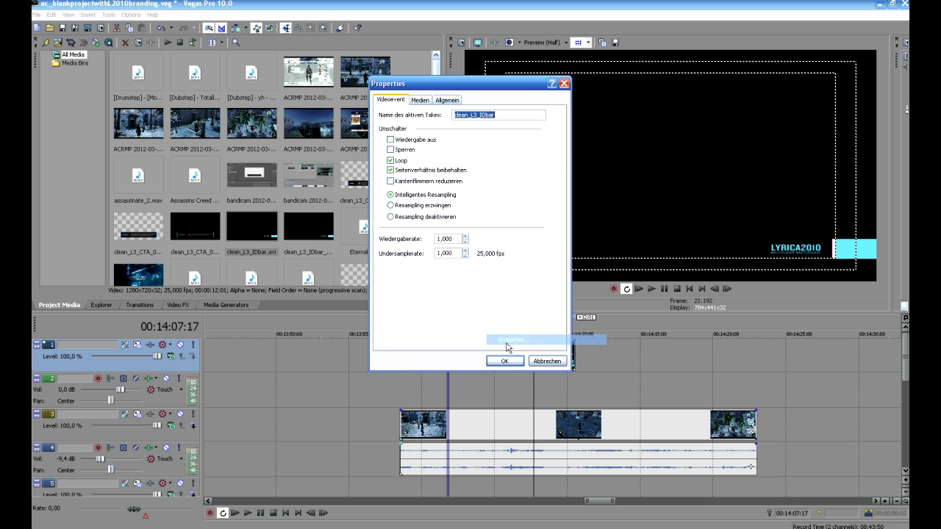
{"action": "left_click", "coordinate": [421, 102]}
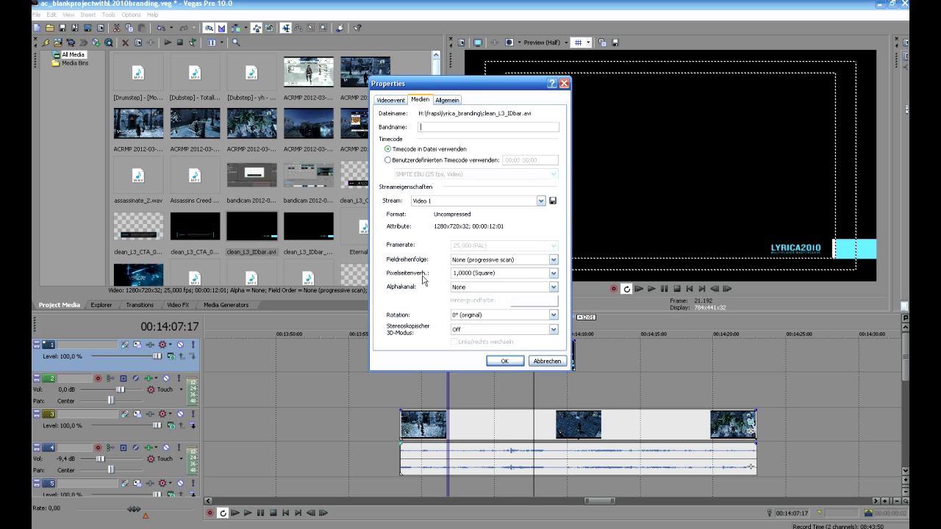
{"action": "left_click", "coordinate": [474, 288]}
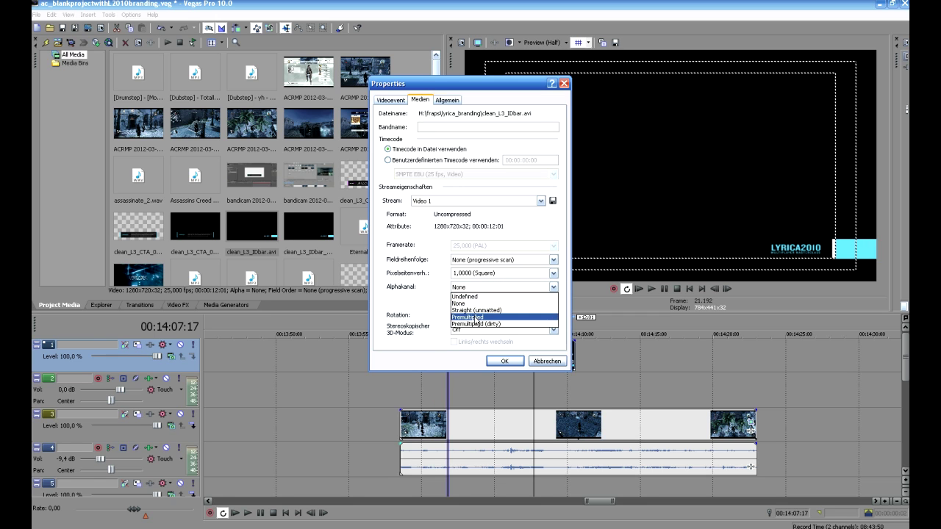
{"action": "left_click", "coordinate": [477, 317]}
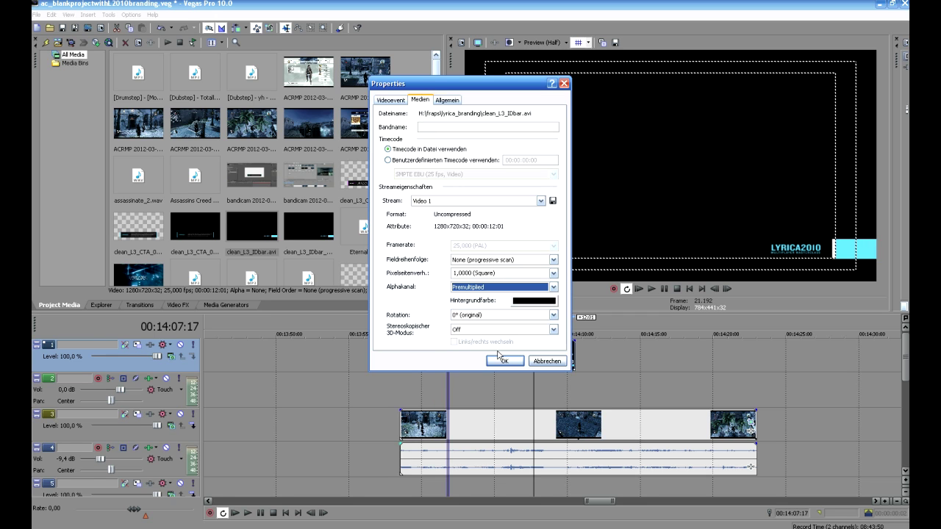
{"action": "left_click", "coordinate": [500, 360]}
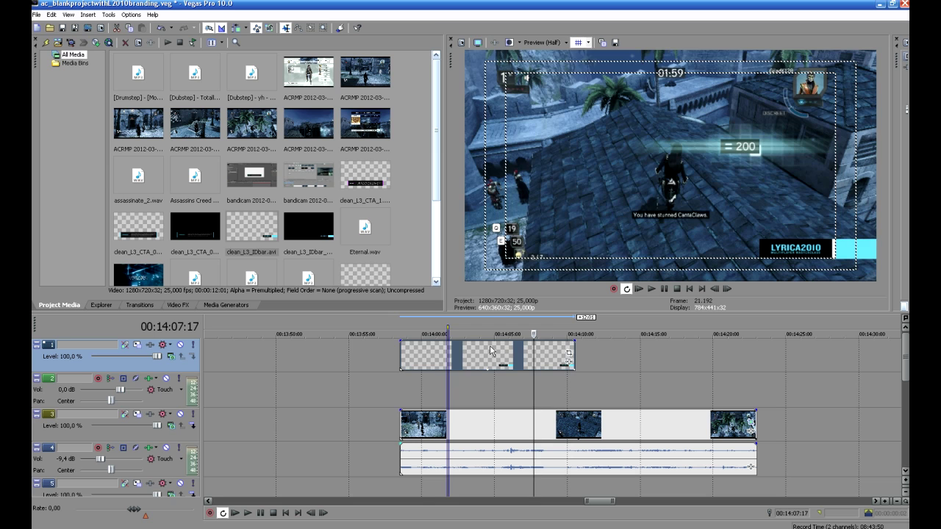
- Play the bar clip from its start, then loop a region over it and replay
{"action": "left_click", "coordinate": [404, 329]}
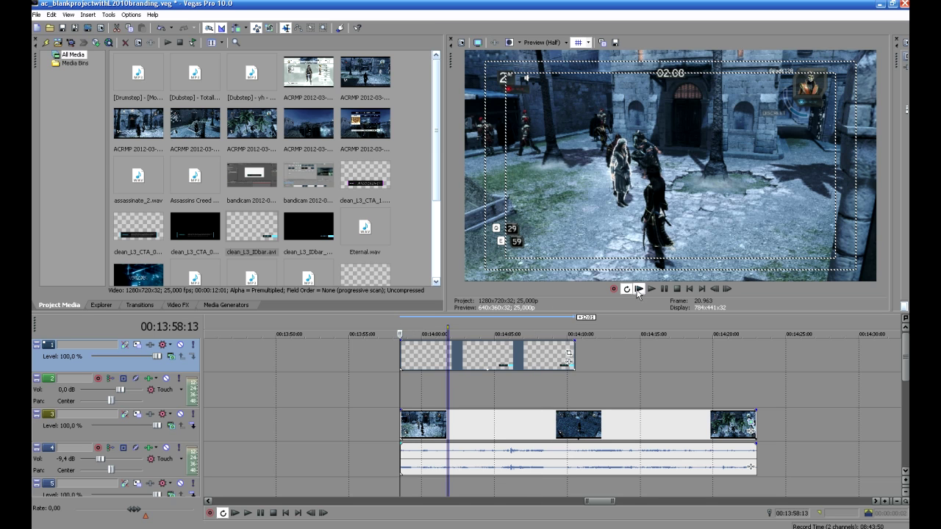
{"action": "left_click", "coordinate": [651, 290]}
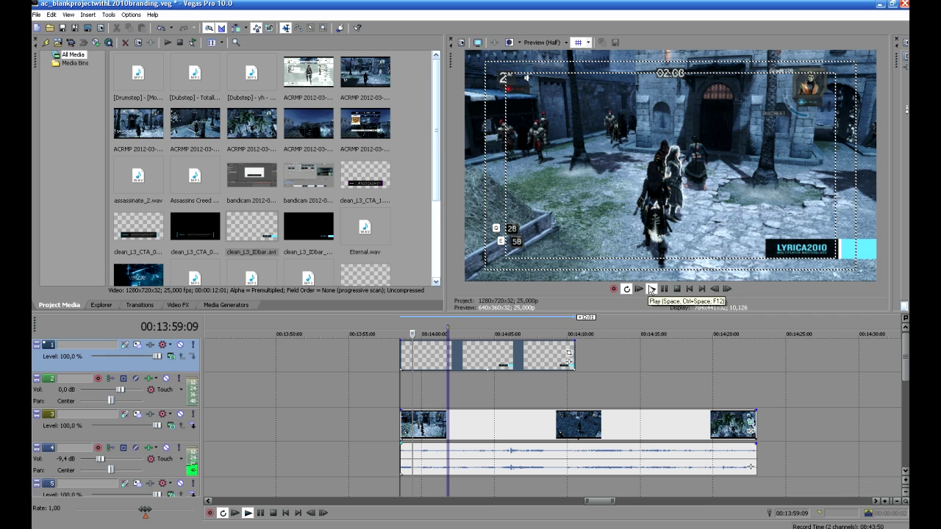
{"action": "left_click", "coordinate": [678, 290]}
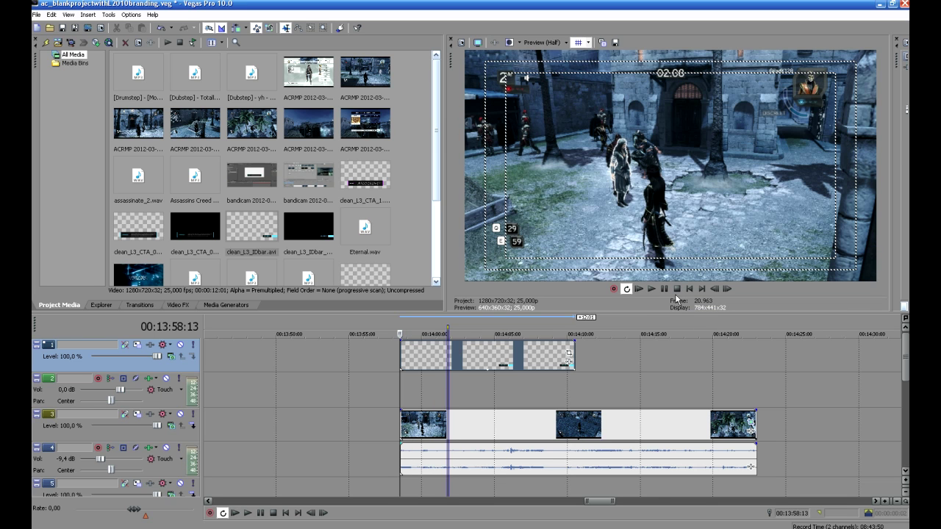
{"action": "left_click_drag", "start_coordinate": [401, 327], "coordinate": [575, 327]}
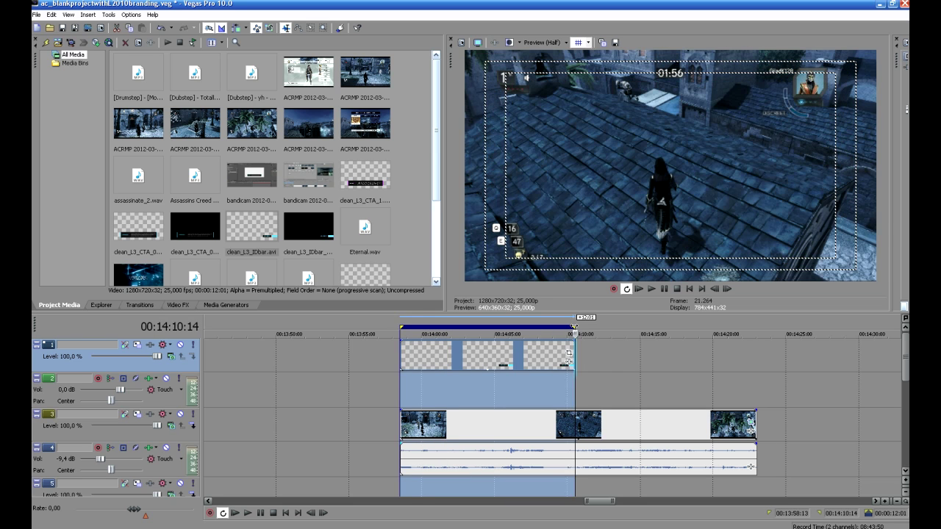
{"action": "left_click", "coordinate": [651, 289]}
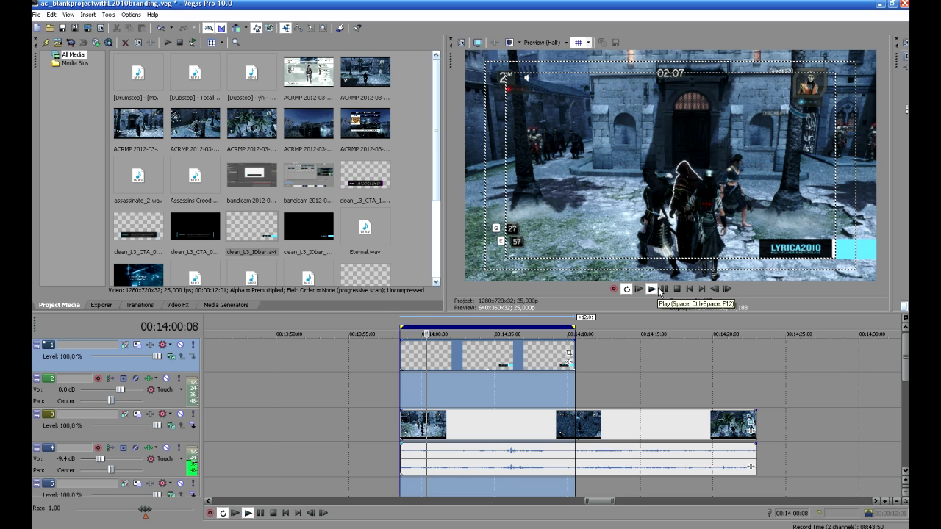
{"action": "left_click", "coordinate": [664, 289]}
- Copy the bar clip, paste it after the original on track 1, and reverse the copy
{"action": "right_click", "coordinate": [502, 351]}
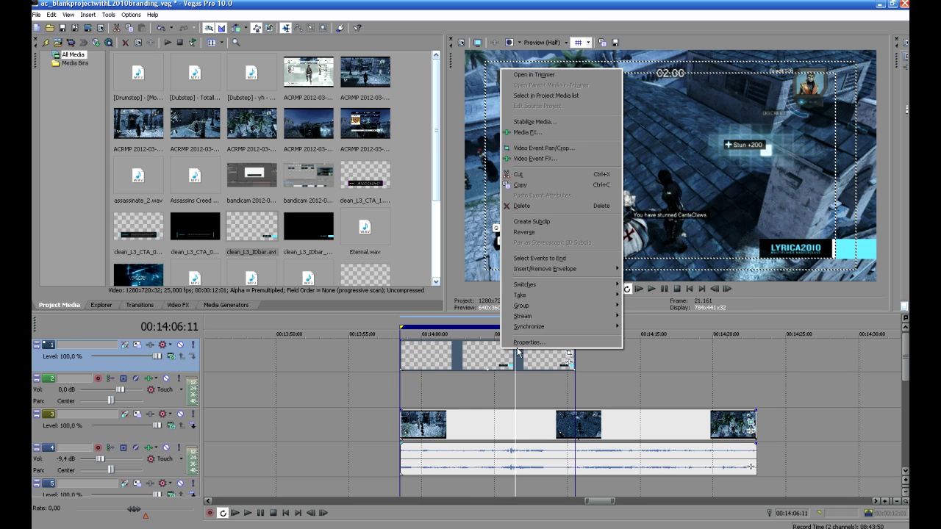
{"action": "left_click", "coordinate": [521, 185]}
{"action": "right_click", "coordinate": [588, 352]}
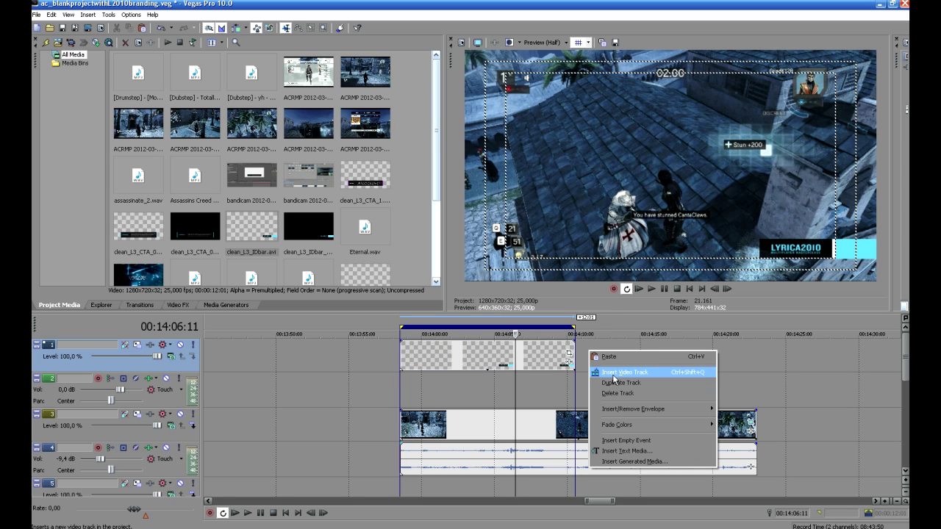
{"action": "left_click", "coordinate": [613, 363]}
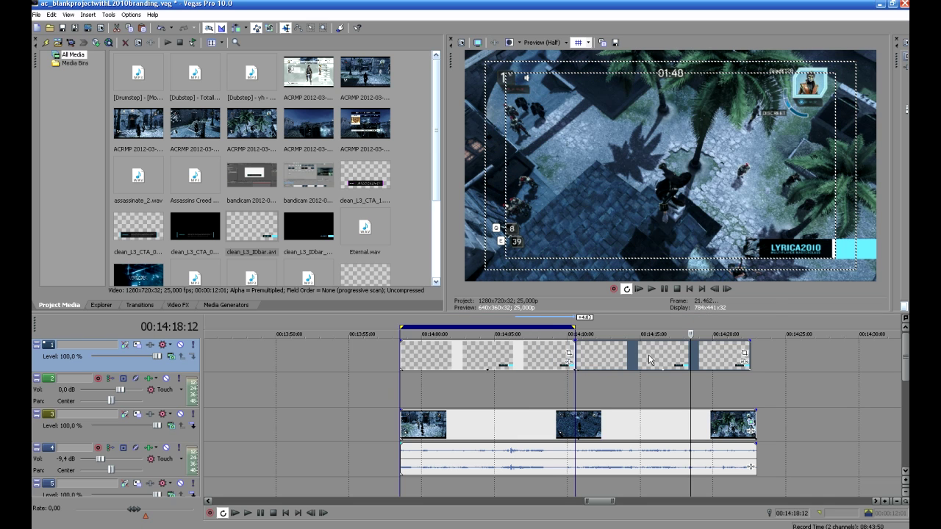
{"action": "right_click", "coordinate": [648, 359]}
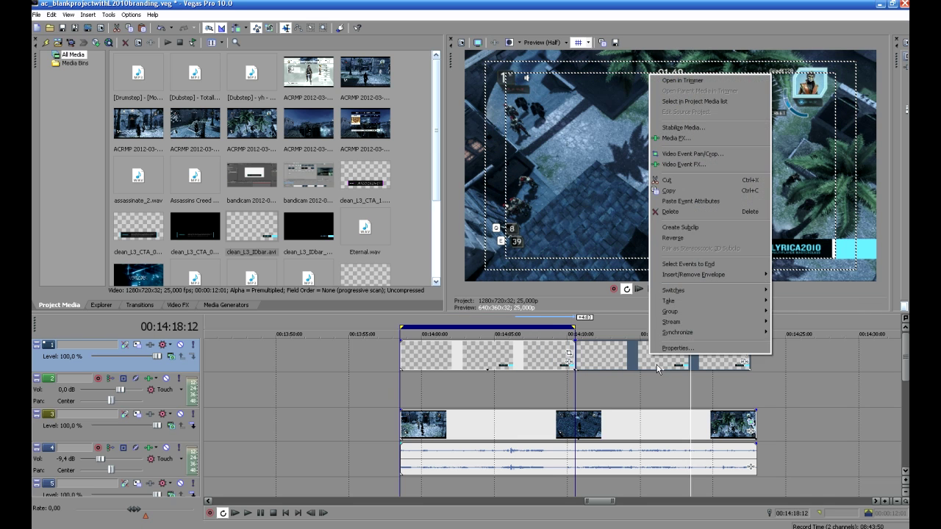
{"action": "left_click", "coordinate": [677, 241]}
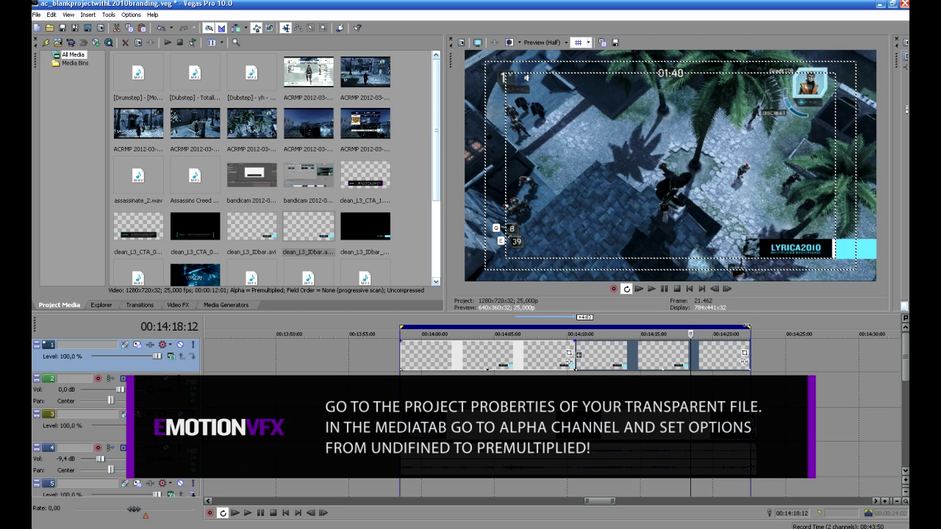
{"action": "left_click", "coordinate": [557, 330]}
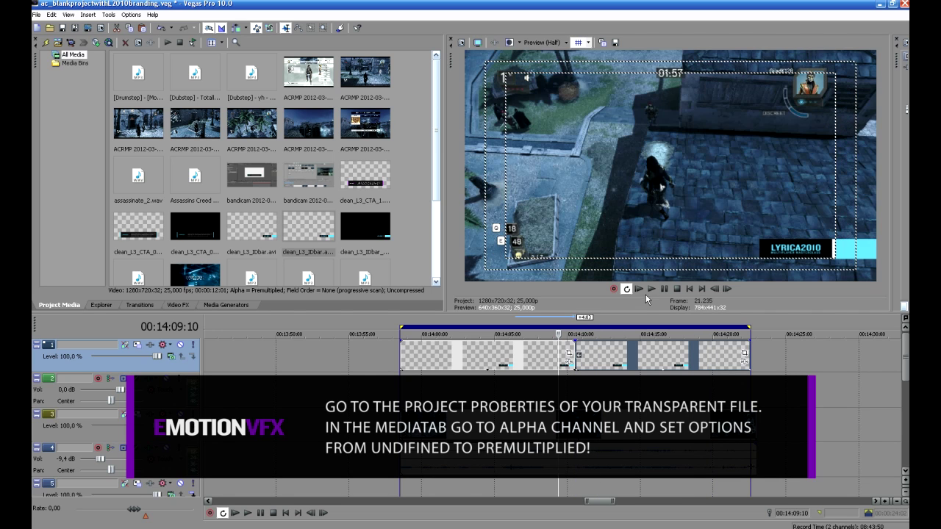
{"action": "left_click", "coordinate": [650, 290]}
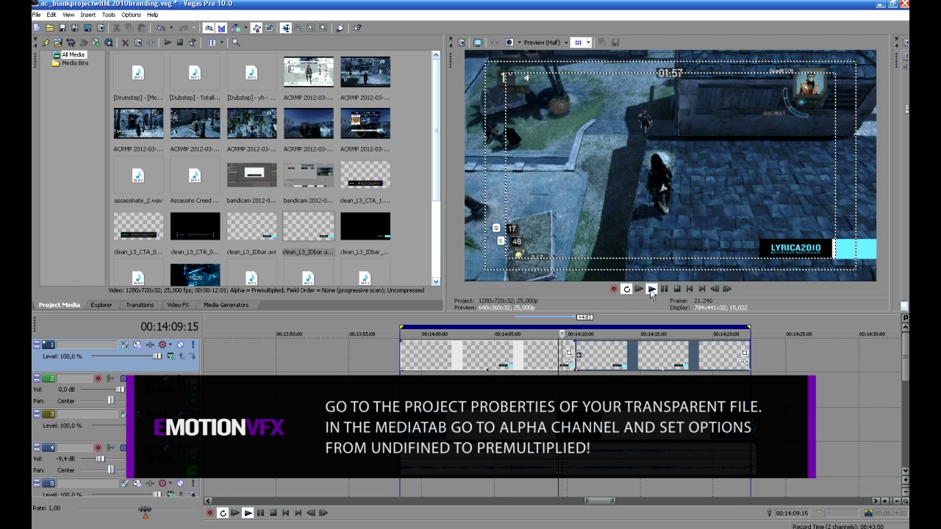
{"action": "left_click", "coordinate": [664, 334]}
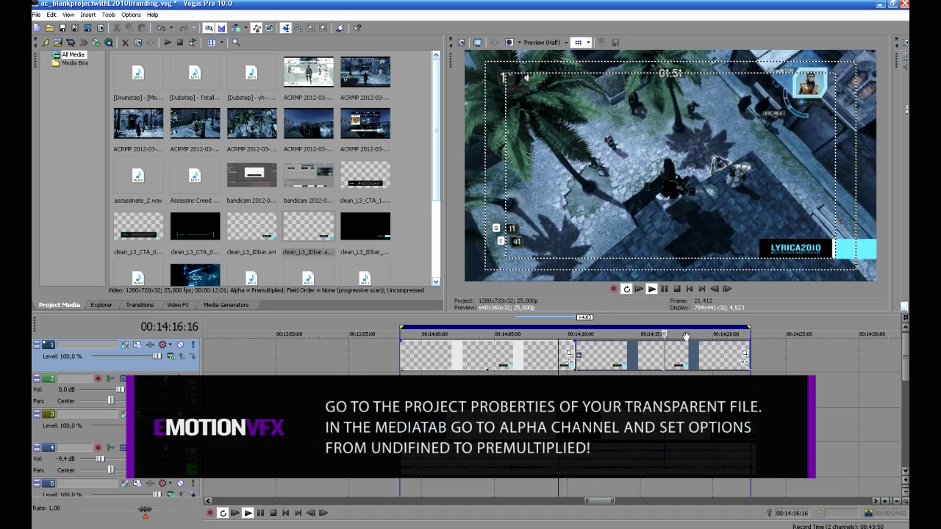
{"action": "left_click", "coordinate": [665, 290]}
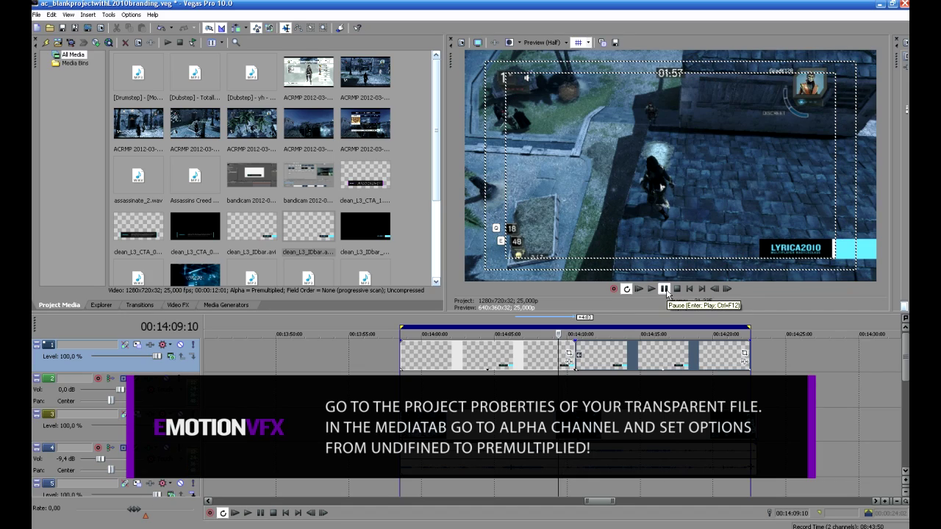